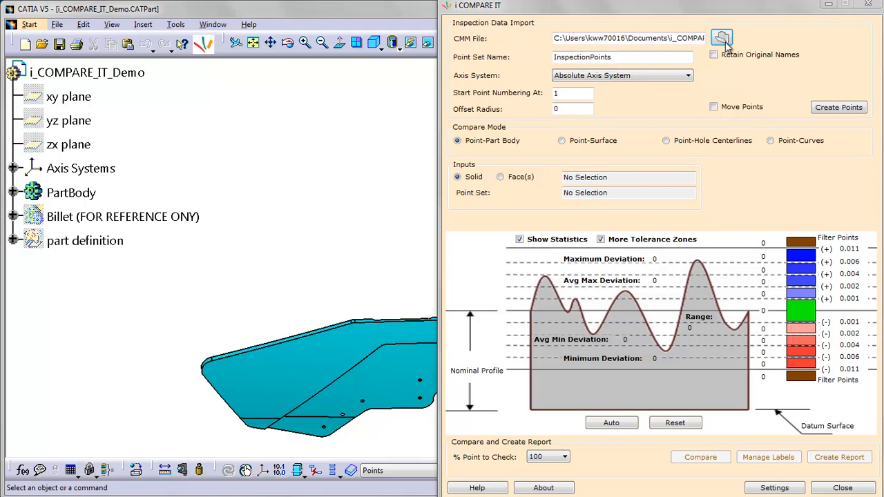
Load i_COMPARE_IT_Demo.csv as the CMM file and create the InspectionPoints point set in the absolute axis system.
click(725, 42)
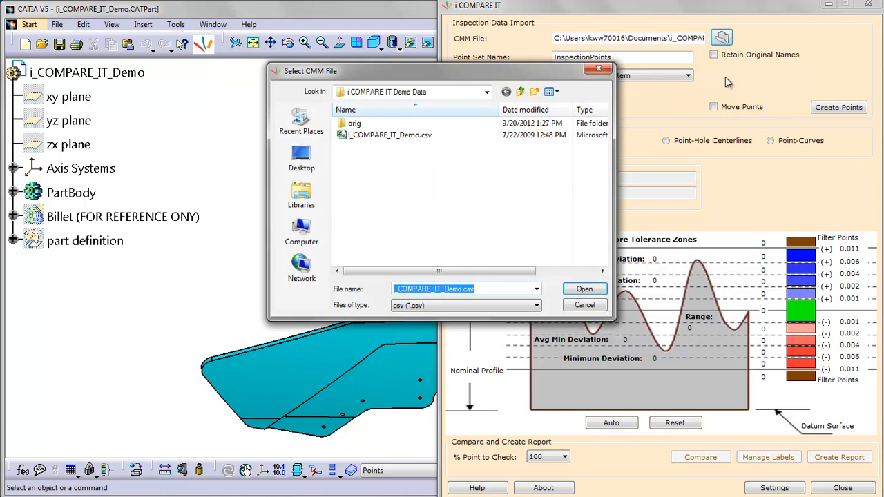
click(537, 306)
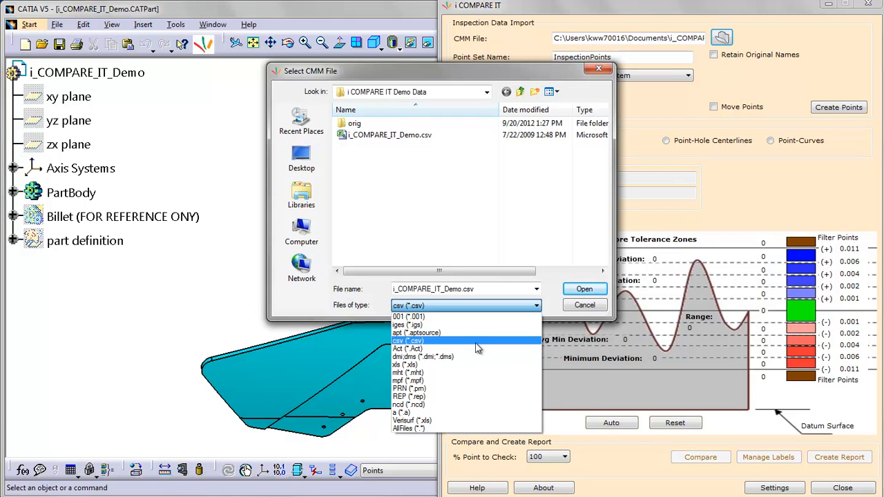
click(586, 293)
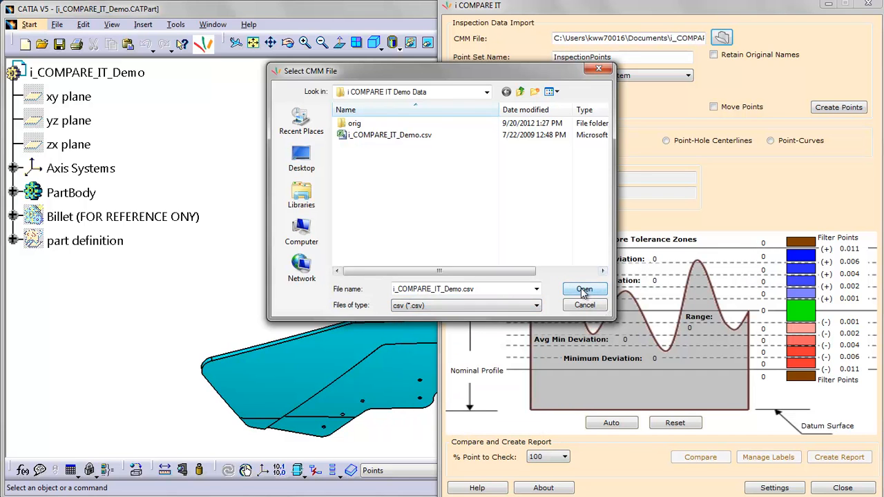
click(583, 290)
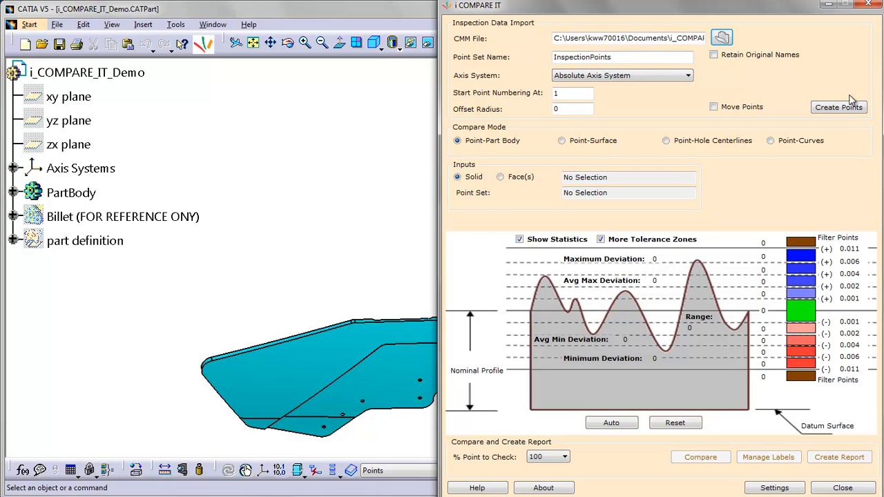
click(838, 108)
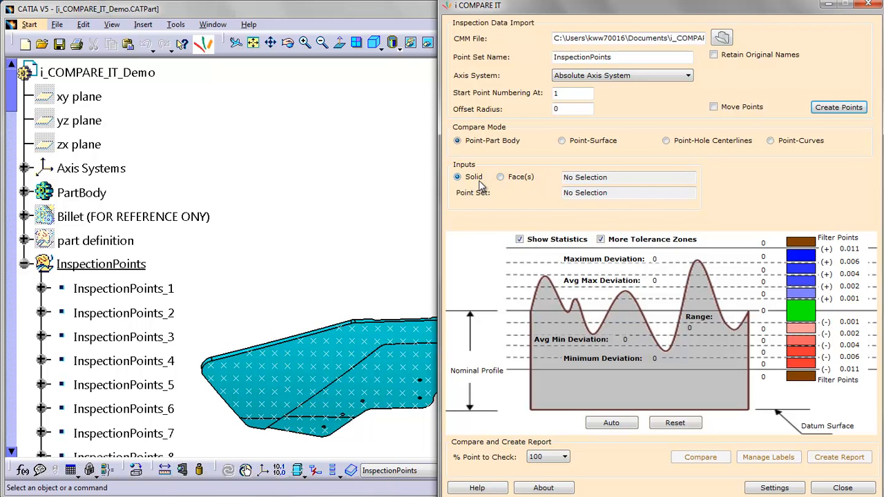
Set PartBody as the solid and InspectionPoints as the point set for the comparison.
click(585, 176)
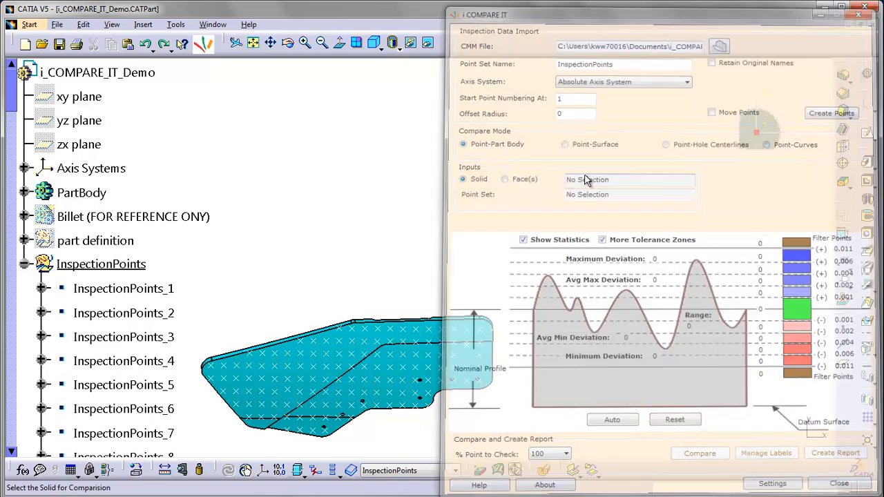
click(97, 192)
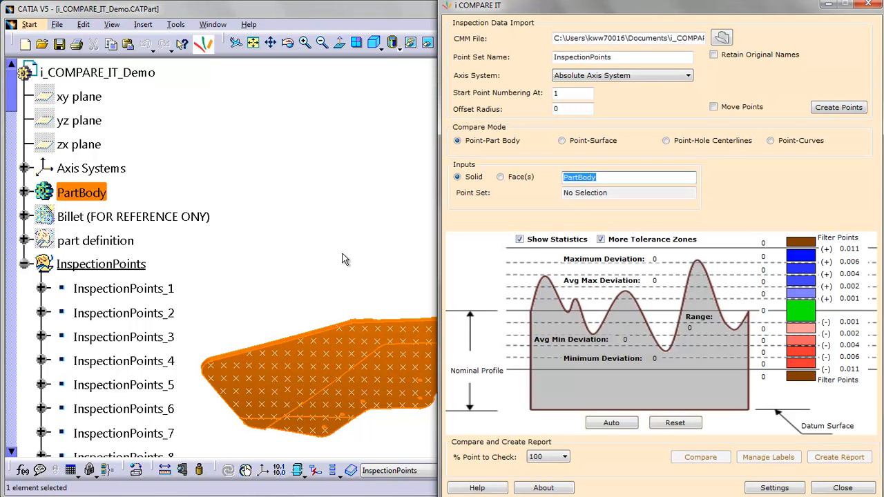
click(589, 192)
click(136, 263)
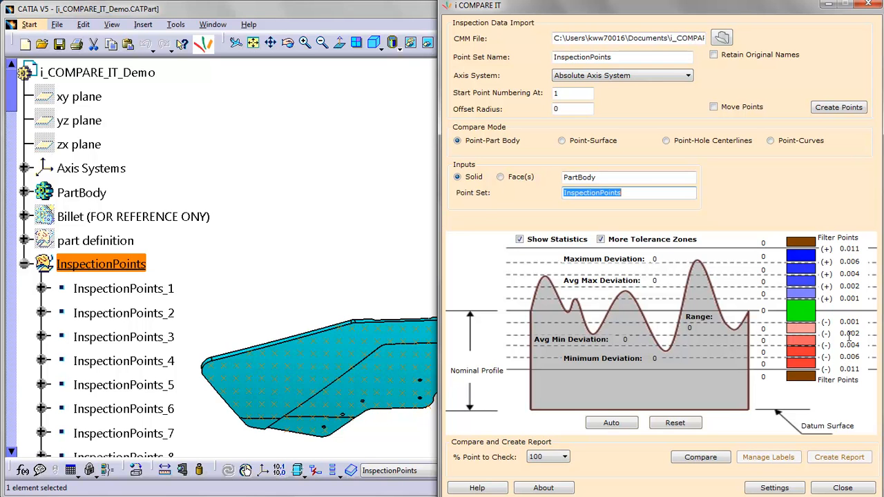
Compare 100% of the inspection points with the part body, keeping the additional tolerance zones enabled.
click(600, 240)
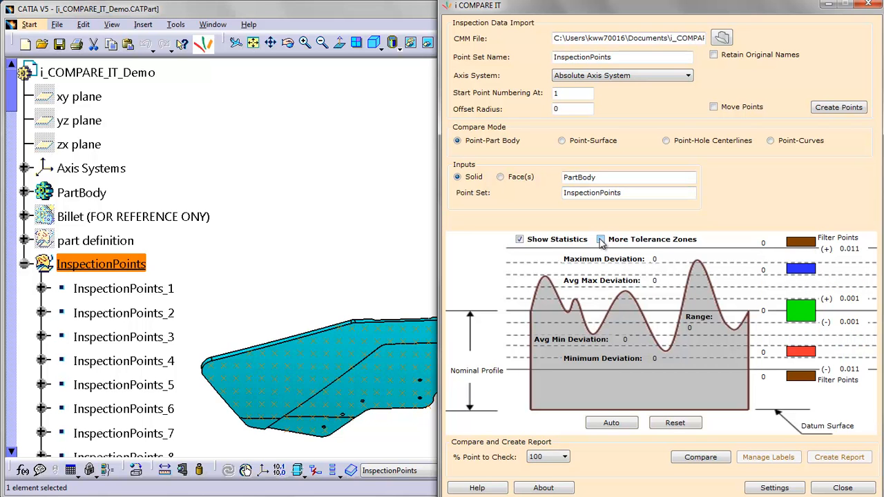
click(600, 240)
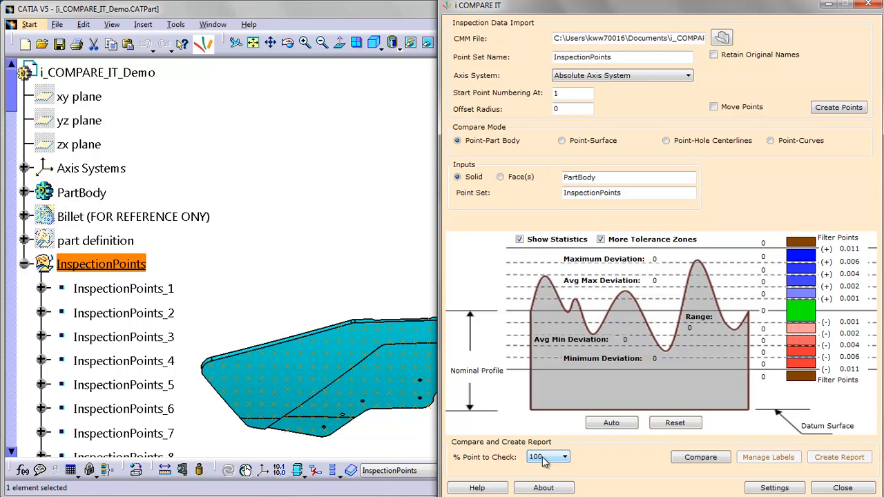
click(699, 457)
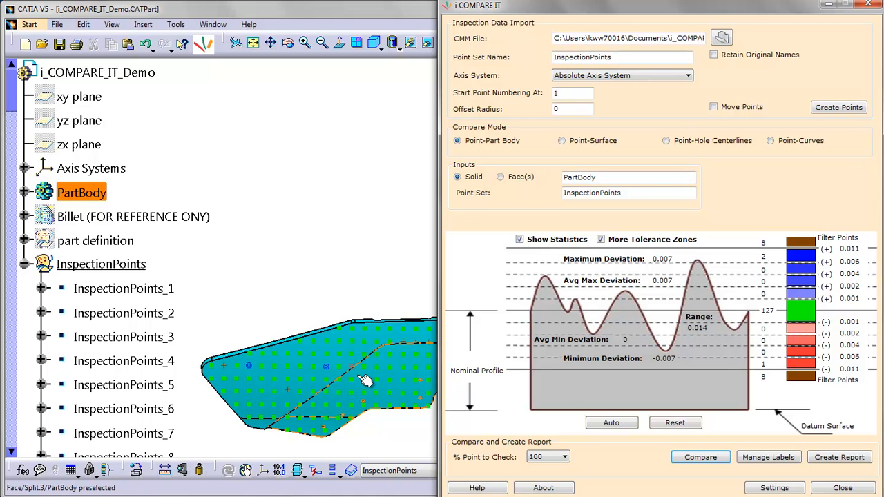
Create deviation labels with text size 7 for Plus Tolerance Zones 1–4 and Minus Tolerance Zones 1–4.
click(768, 457)
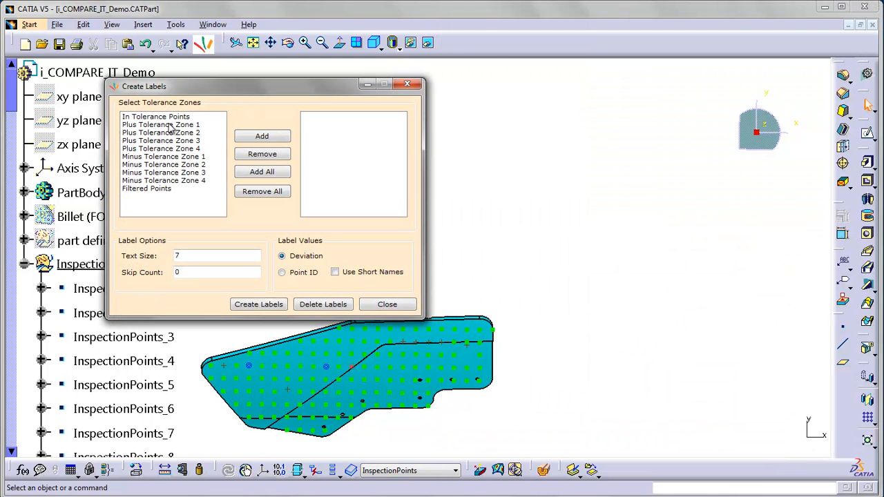
click(165, 125)
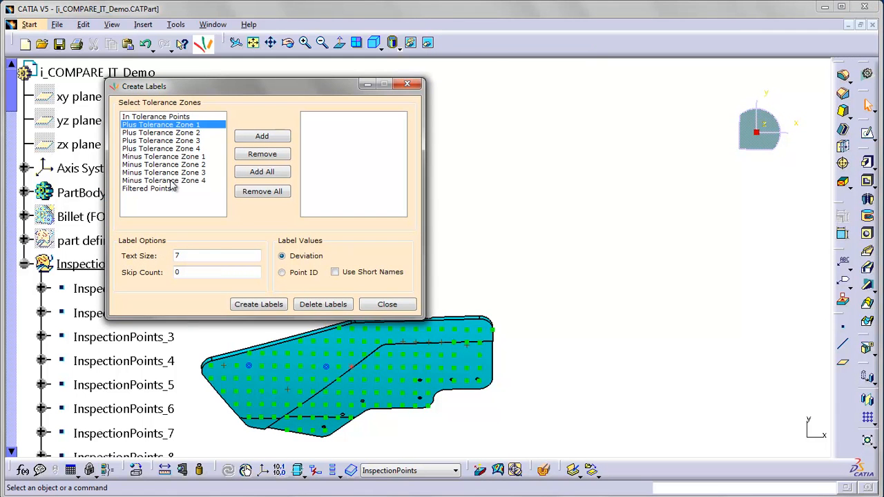
shift+click(170, 181)
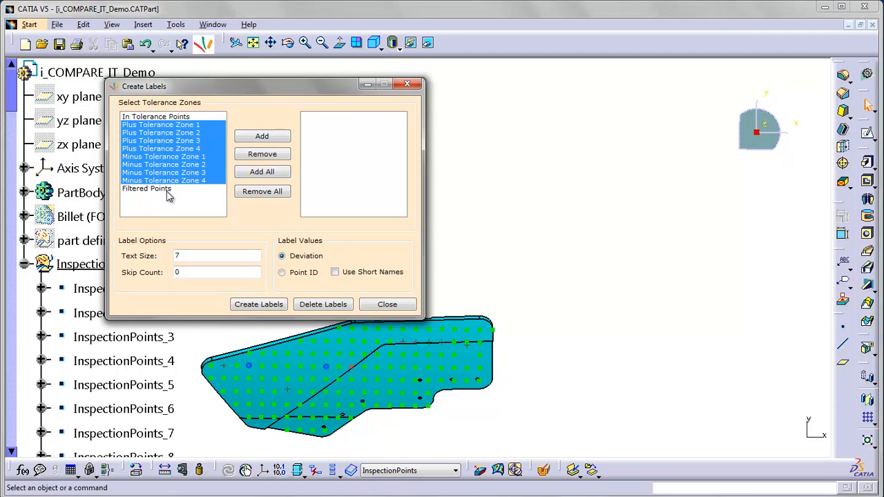
click(268, 137)
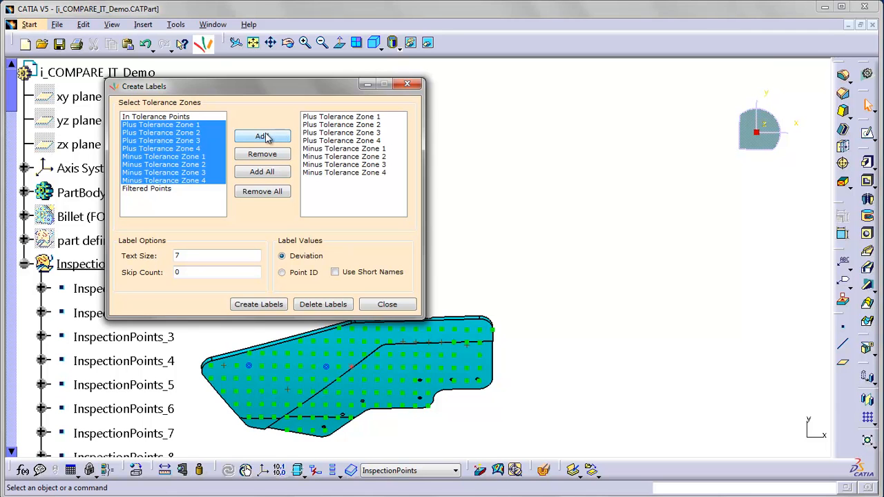
click(261, 303)
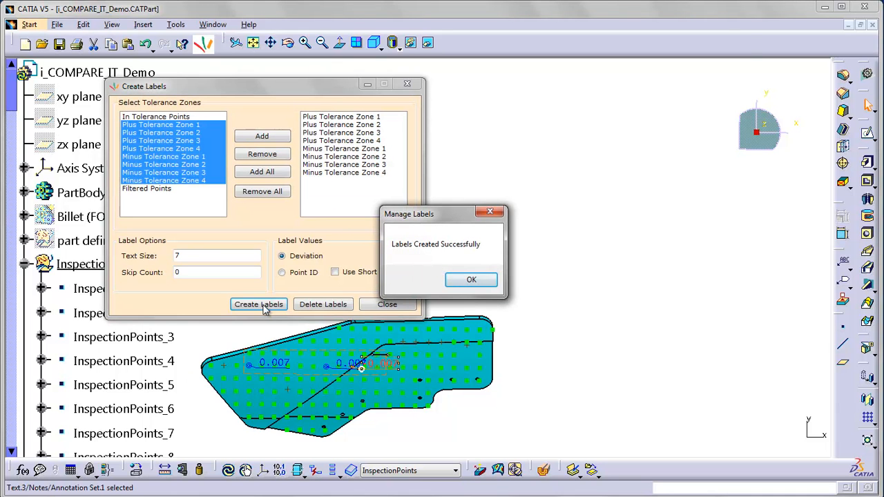
click(471, 280)
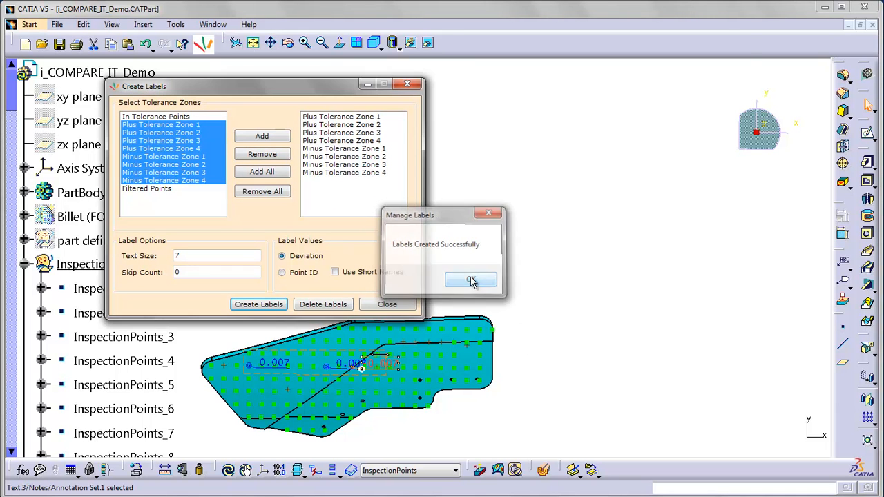
click(390, 305)
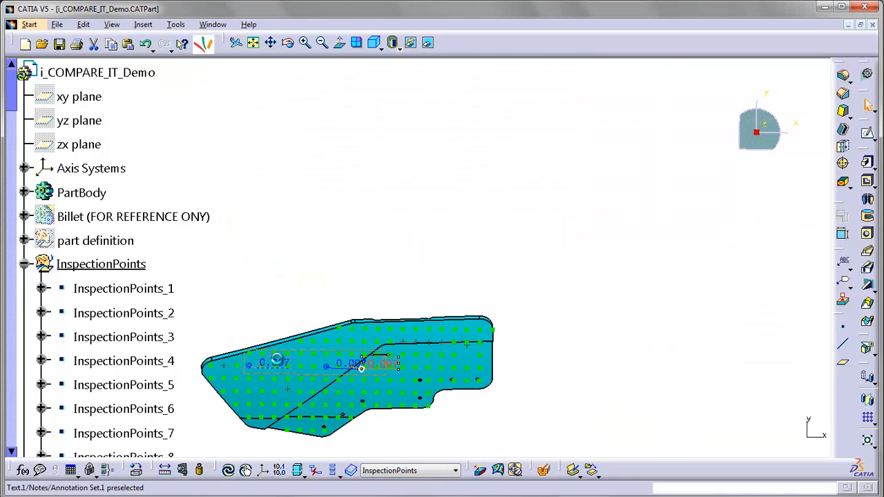
Move the three deviation labels above the part's upper edge and hide the annotation view frame around them.
drag(275, 363, 270, 319)
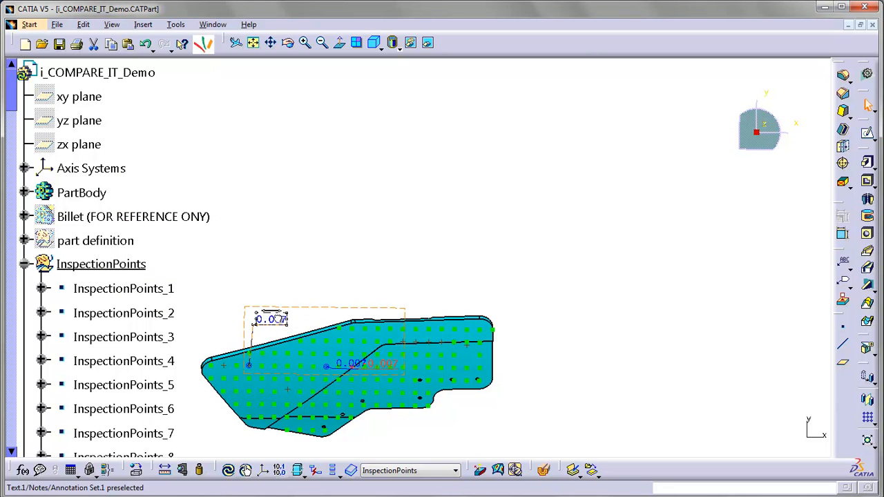
drag(357, 363, 334, 312)
drag(391, 363, 396, 310)
mouse_move(395, 361)
mouse_down()
mouse_move(382, 311)
mouse_move(396, 304)
mouse_up()
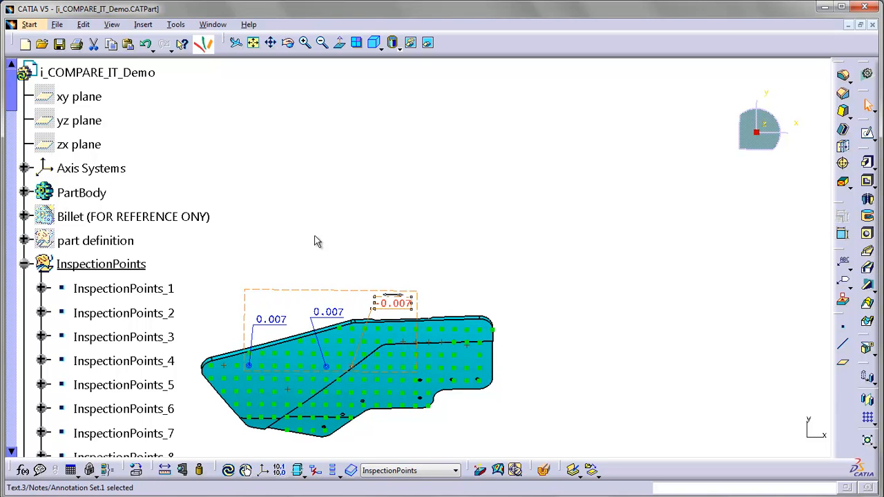
right_click(308, 293)
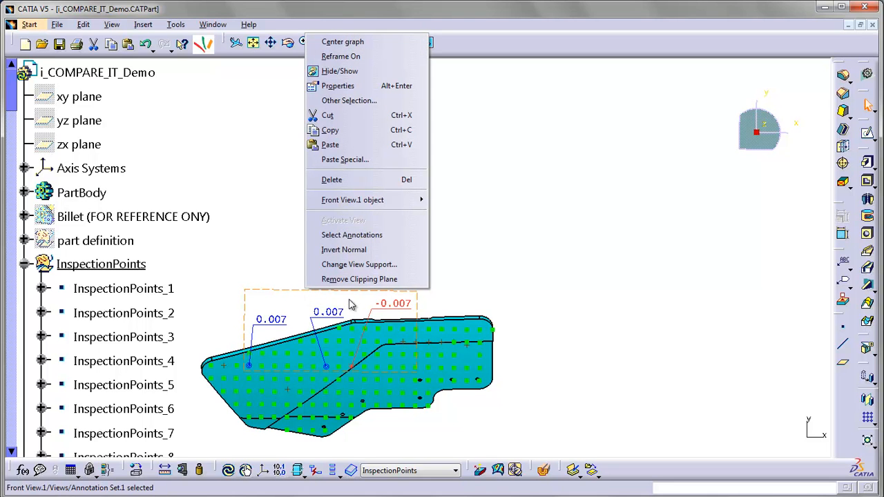
click(364, 72)
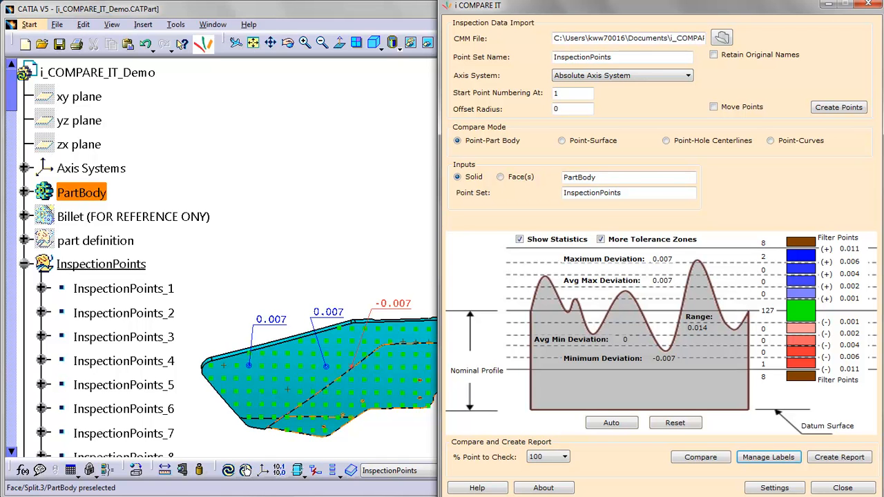
Start an inspection report and choose Template_01.xls as its Excel template.
click(845, 461)
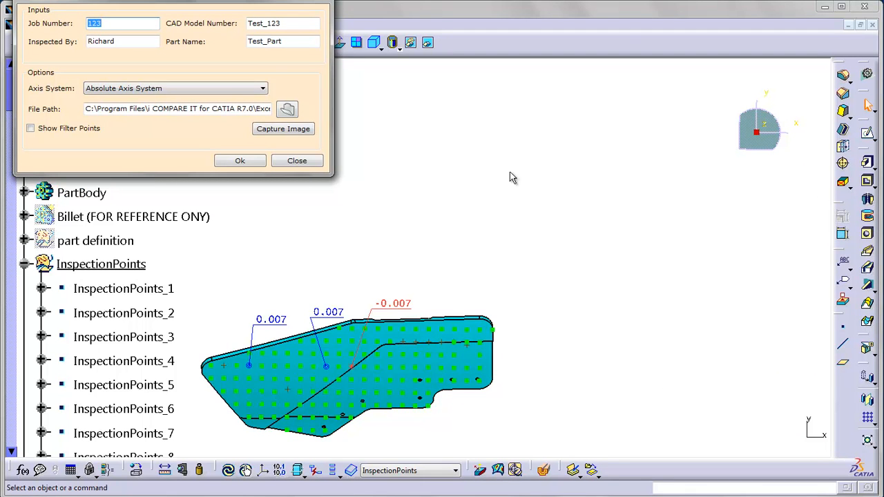
click(288, 112)
click(166, 92)
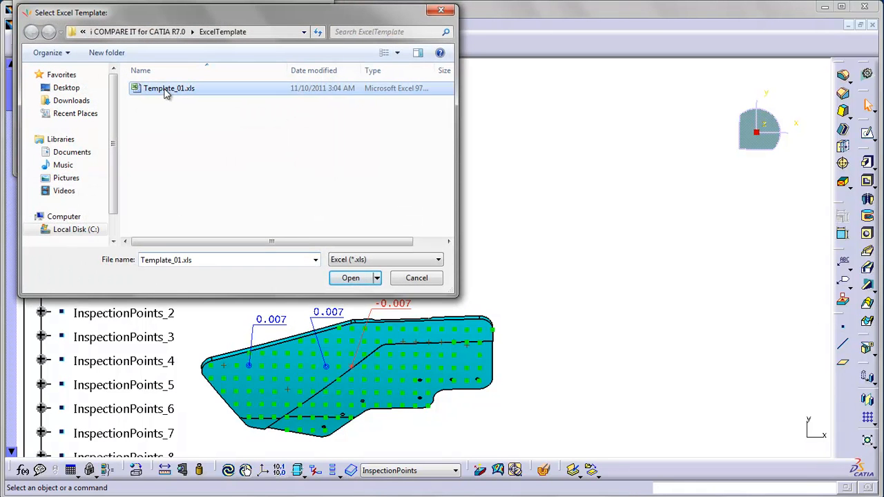
double_click(166, 92)
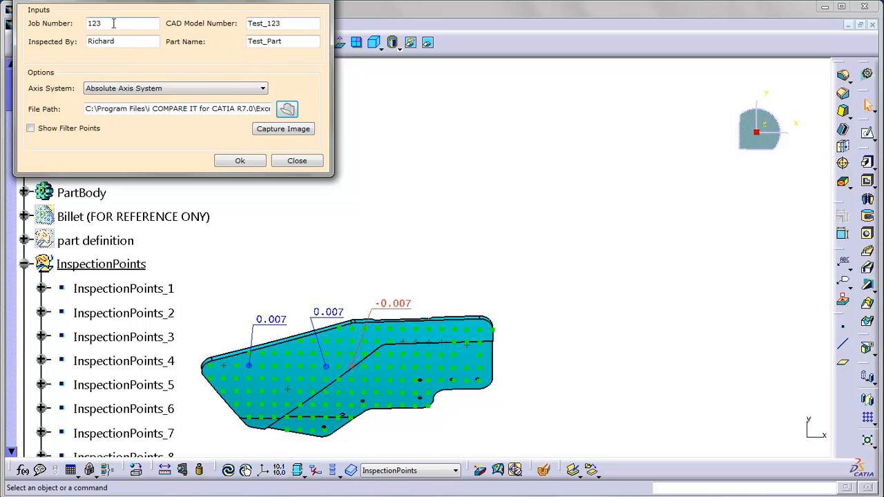
Capture an image of the whole labelled part for the report and generate the Excel report.
click(295, 130)
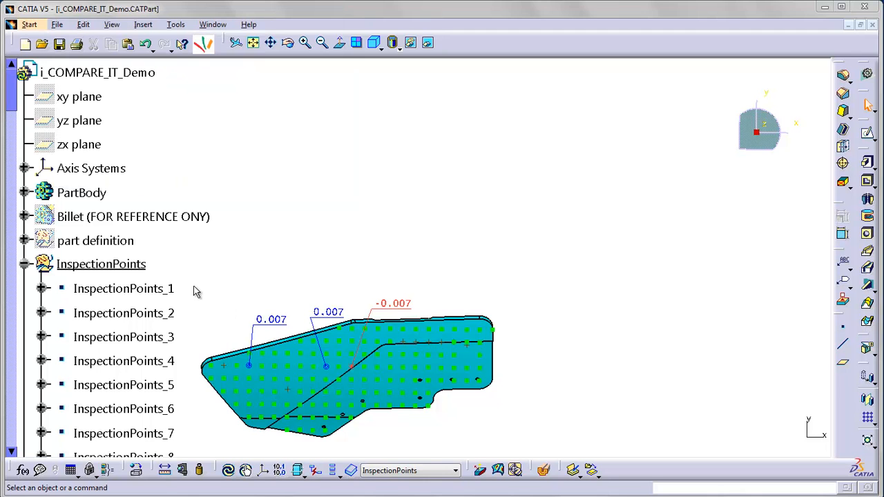
drag(194, 288, 505, 446)
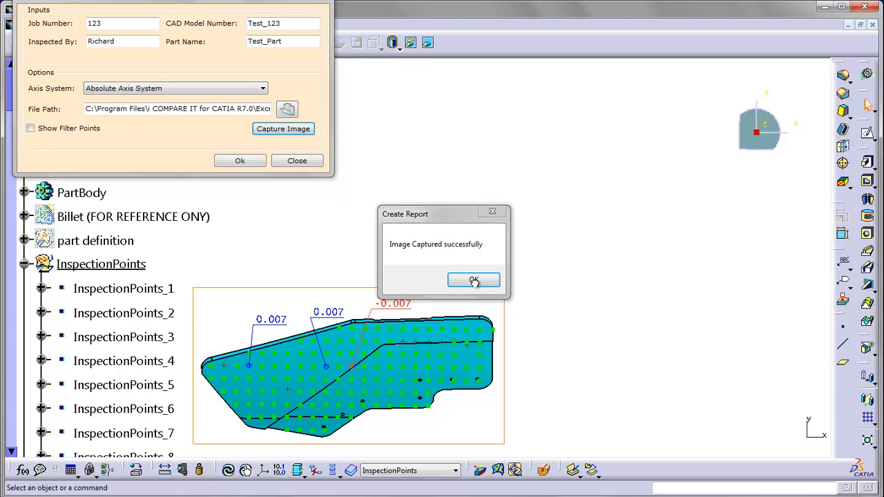
key(Return)
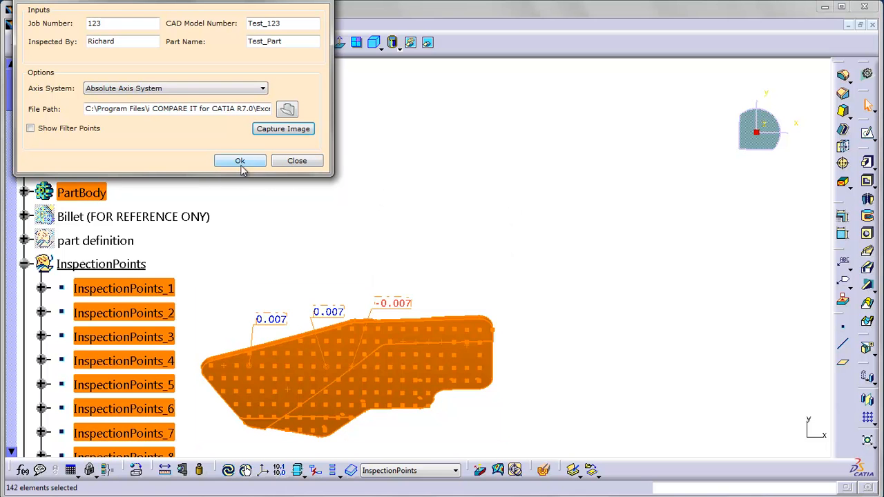
click(240, 163)
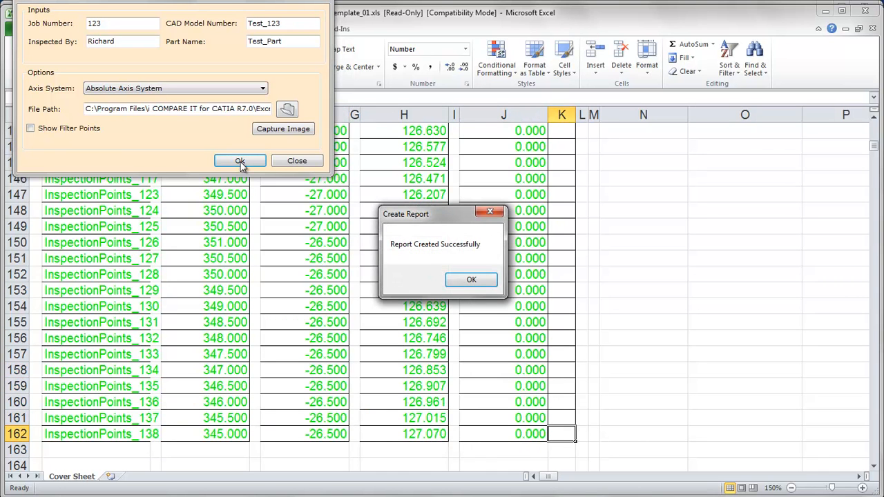
click(493, 280)
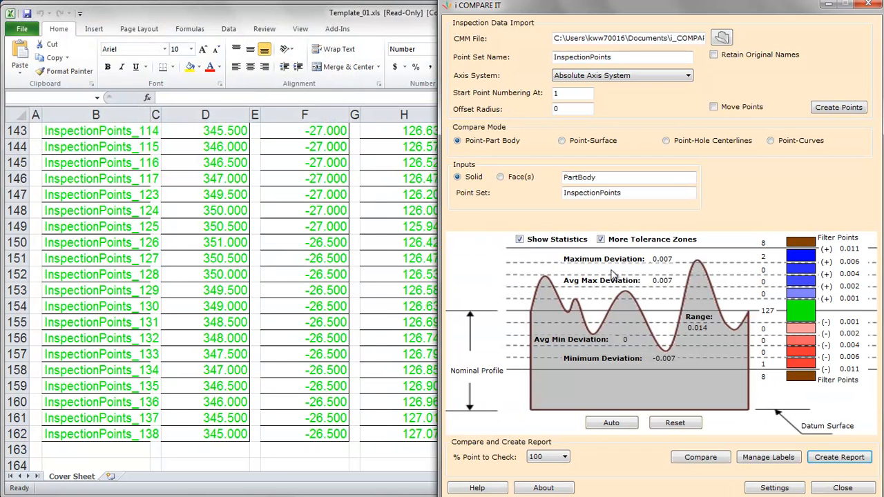
Switch to Excel and examine the report's job details, deviation statistics and captured part image.
click(390, 14)
drag(877, 156, 875, 117)
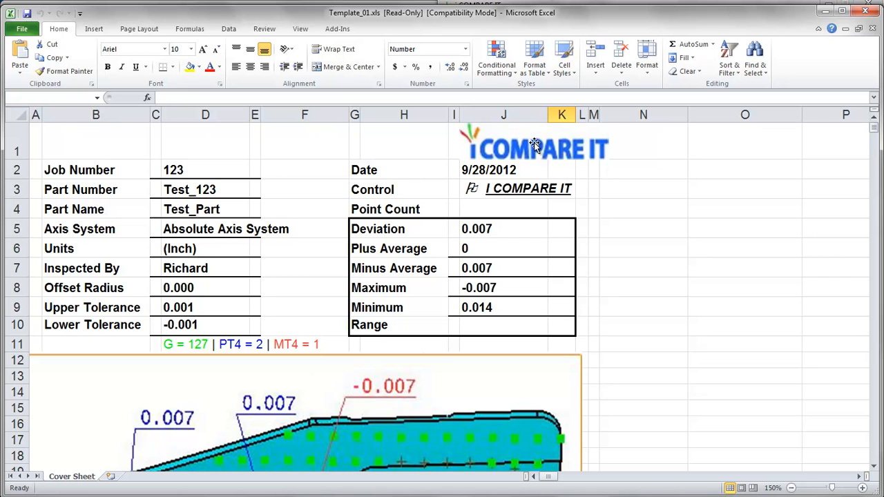
click(875, 469)
click(875, 469)
click(875, 469)
click(874, 469)
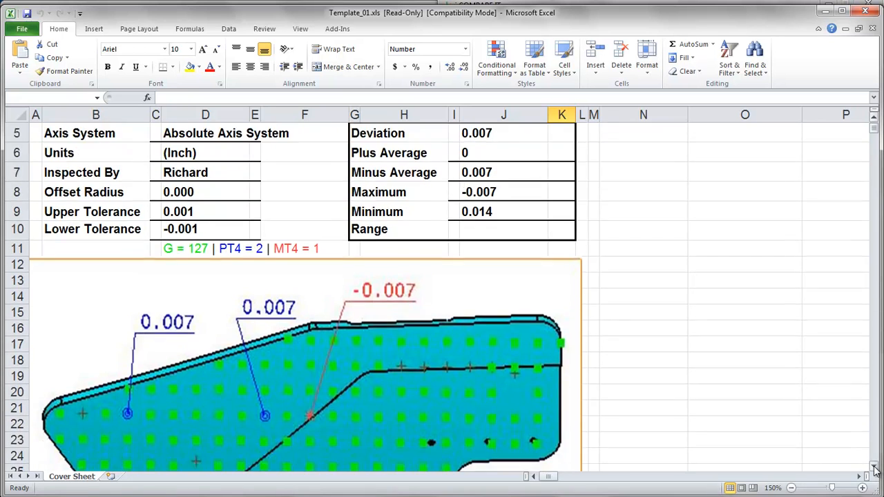
click(874, 468)
click(875, 469)
click(874, 468)
click(875, 469)
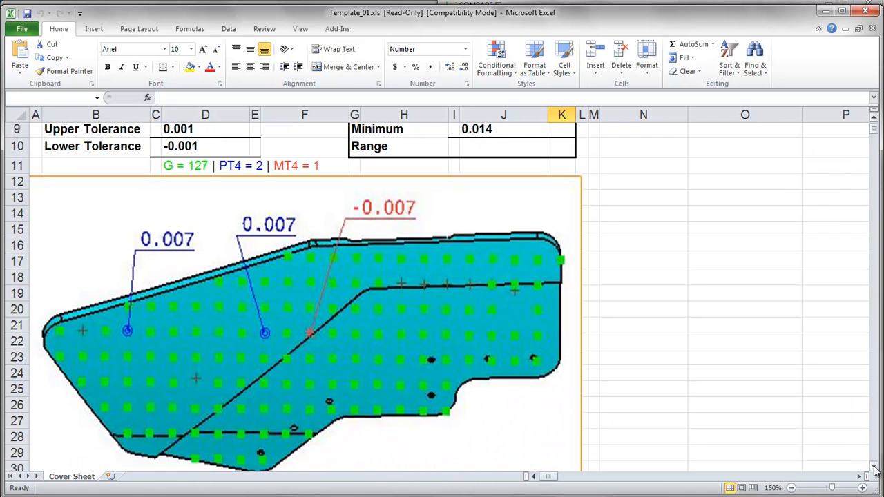
click(874, 469)
click(875, 468)
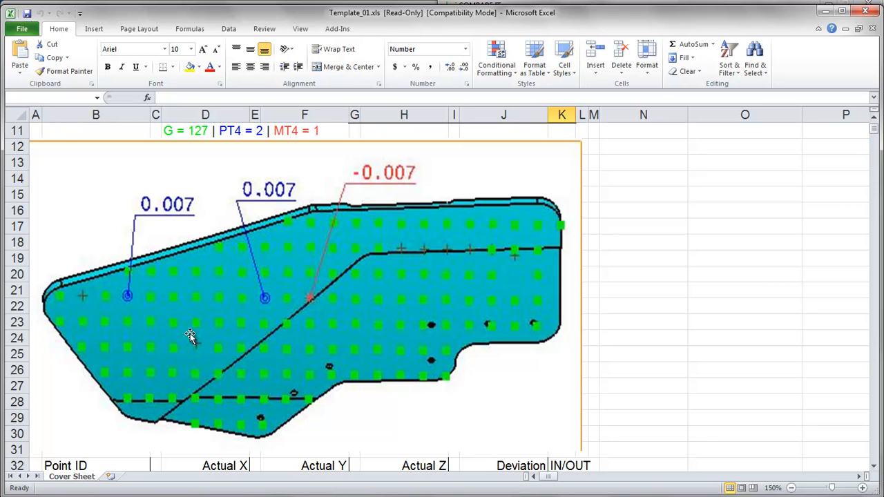
Examine the report's point table for inspection points marked out of tolerance.
click(876, 455)
click(876, 455)
click(875, 455)
click(876, 455)
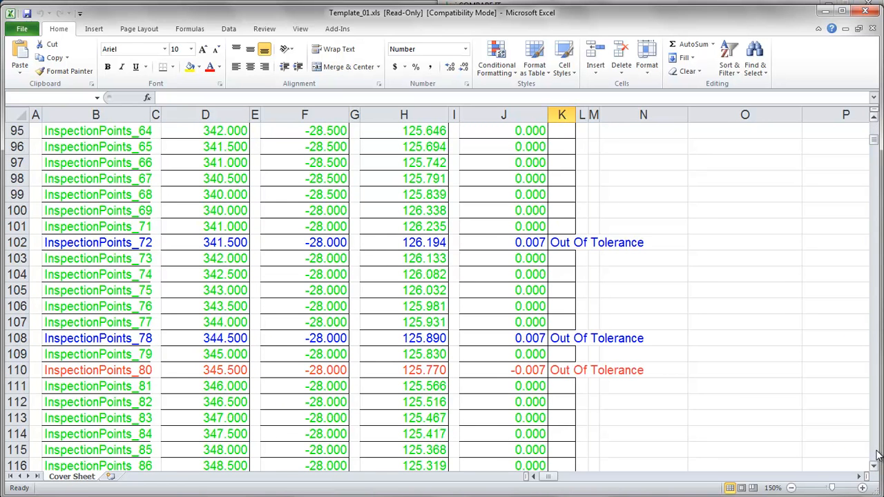